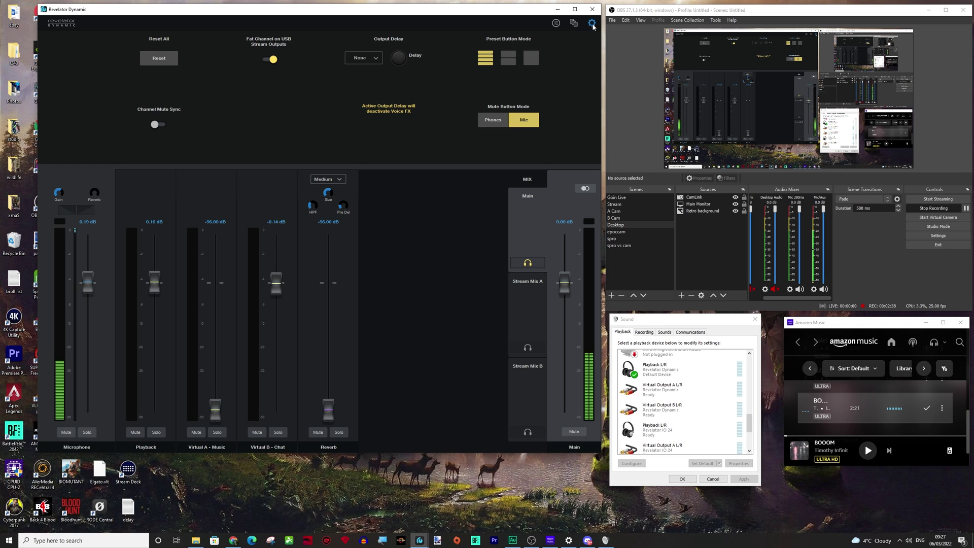
Try a 57.5 ms output delay on USB 1/2, then set Output Delay back to None
{"action": "left_click", "coordinate": [377, 59]}
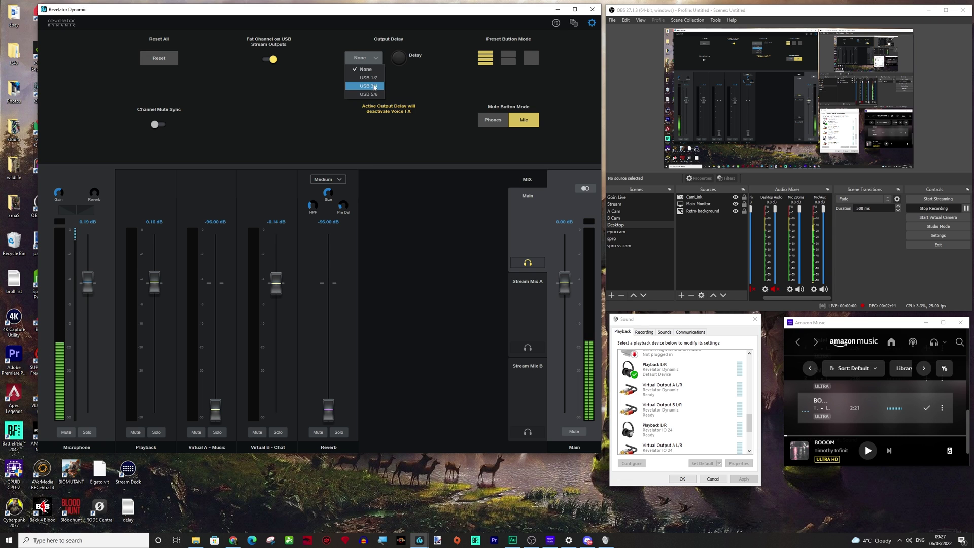
{"action": "left_click", "coordinate": [430, 93]}
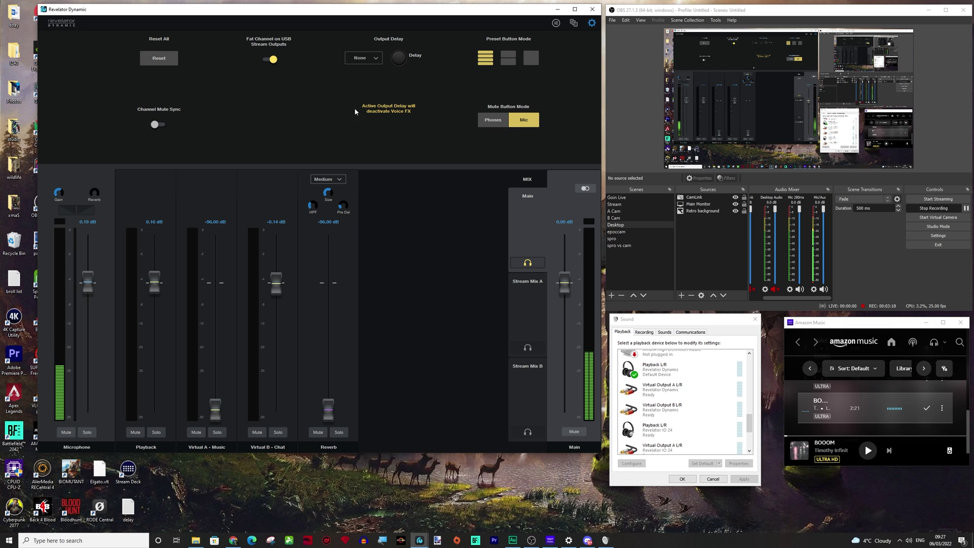
{"action": "left_click", "coordinate": [377, 61]}
{"action": "left_click", "coordinate": [372, 76]}
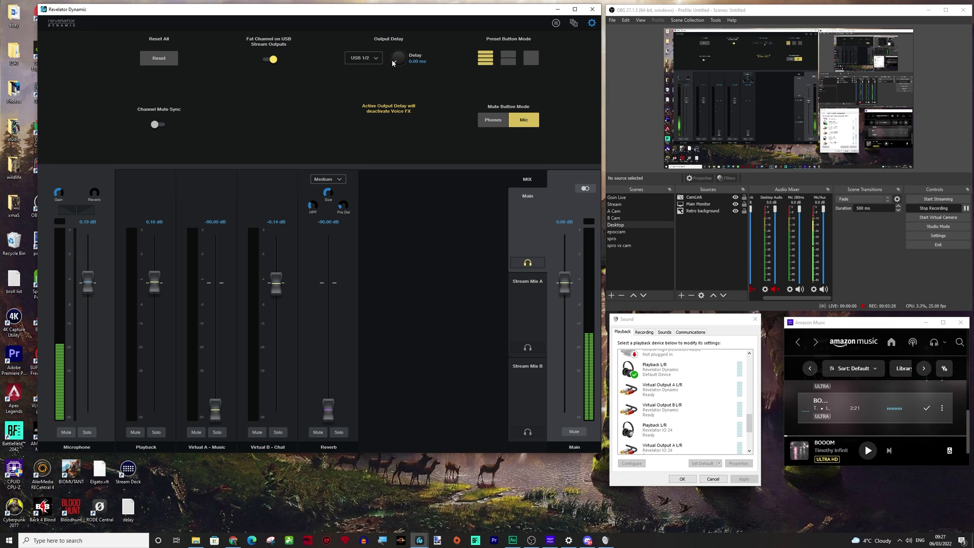
{"action": "scroll", "coordinate": [391, 56], "scroll_direction": "up", "scroll_amount": 10}
{"action": "left_click", "coordinate": [377, 59]}
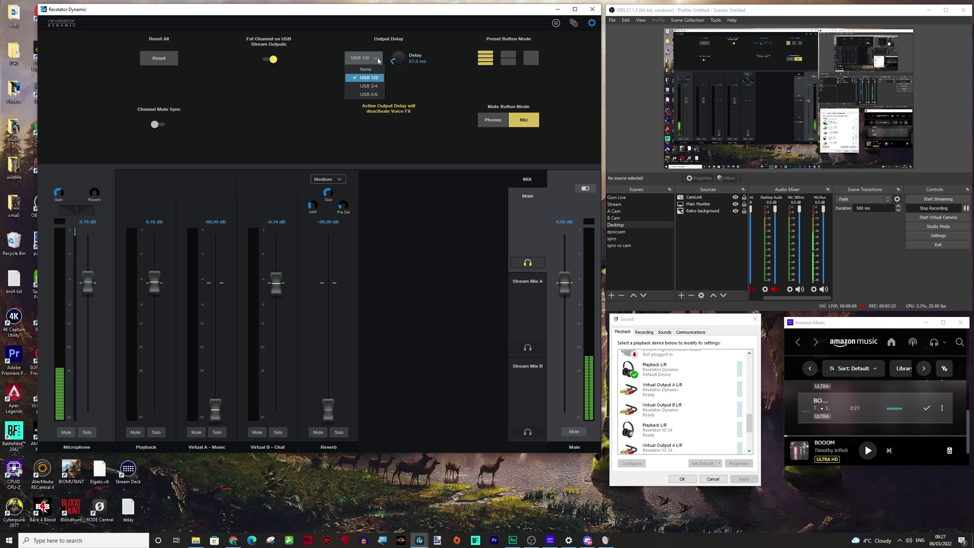
{"action": "left_click", "coordinate": [370, 71]}
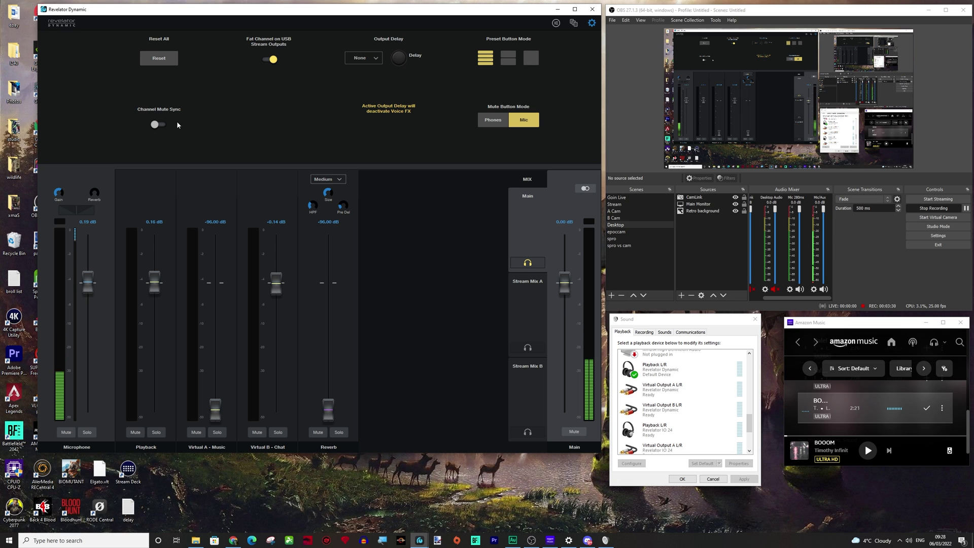
Check the saved mix scenes, then show the microphone's Fat Channel with HPF, Gate, Comp and EQ panels
{"action": "left_click", "coordinate": [573, 24]}
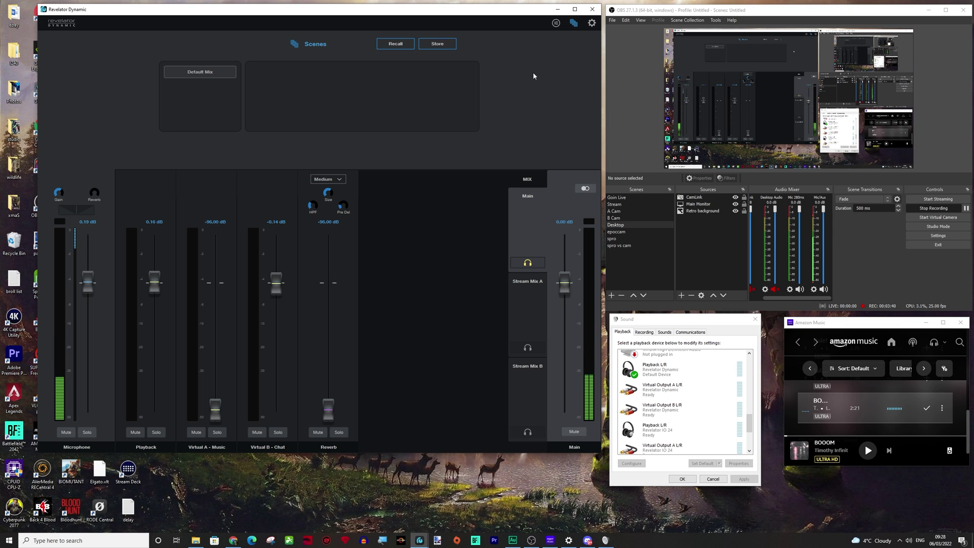
{"action": "left_click", "coordinate": [556, 23]}
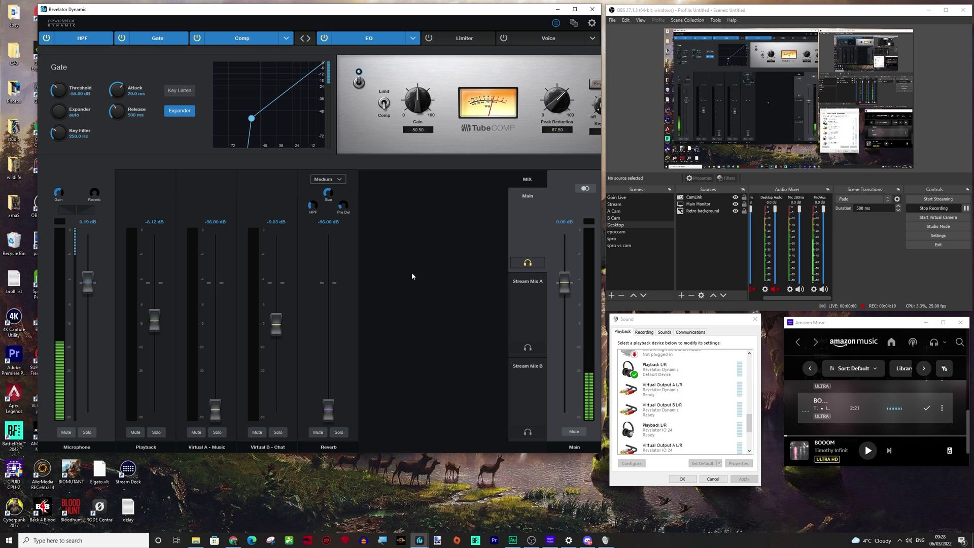
While test-playing the BOOOM track, raise Virtual A - Music to -43.51 dB, then pause playback
{"action": "left_click", "coordinate": [644, 332]}
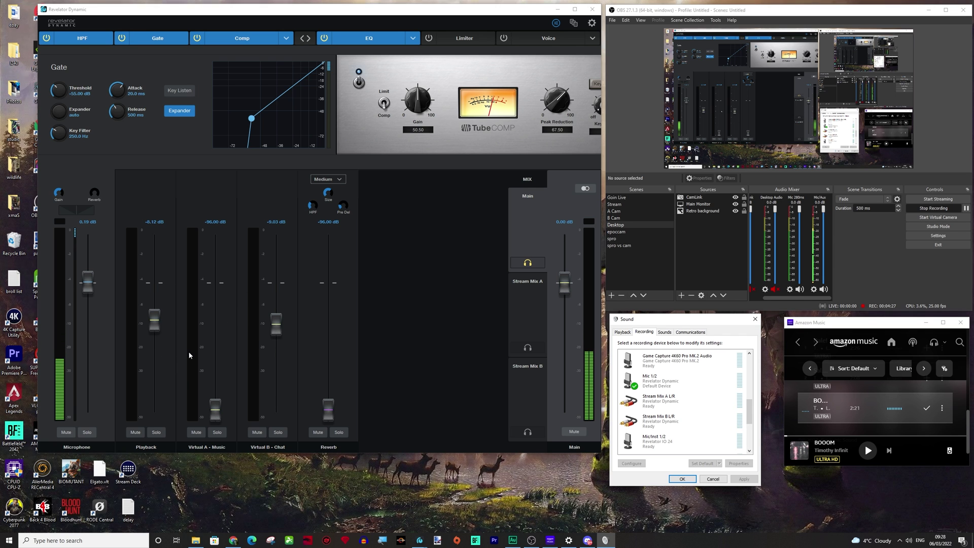
{"action": "left_click", "coordinate": [868, 451]}
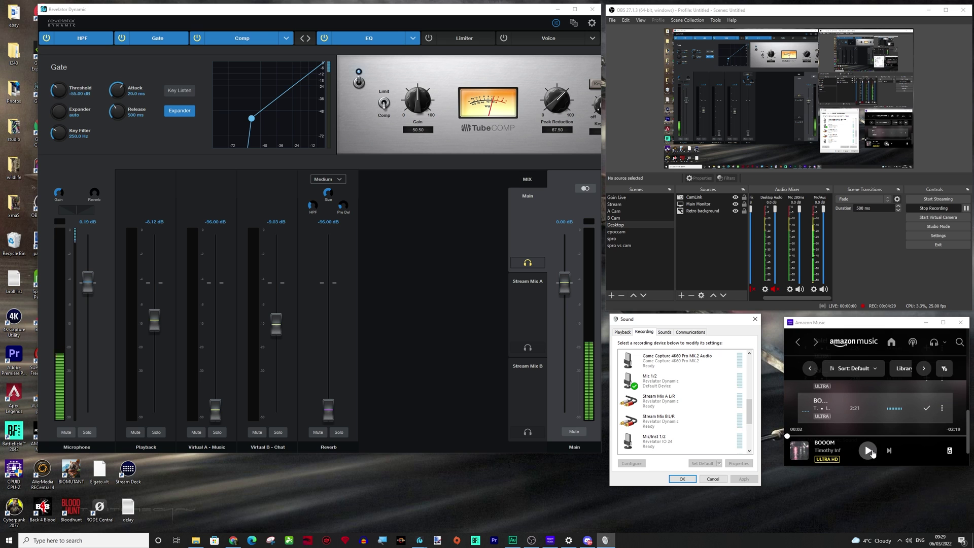
{"action": "left_click_drag", "start_coordinate": [215, 412], "coordinate": [223, 402]}
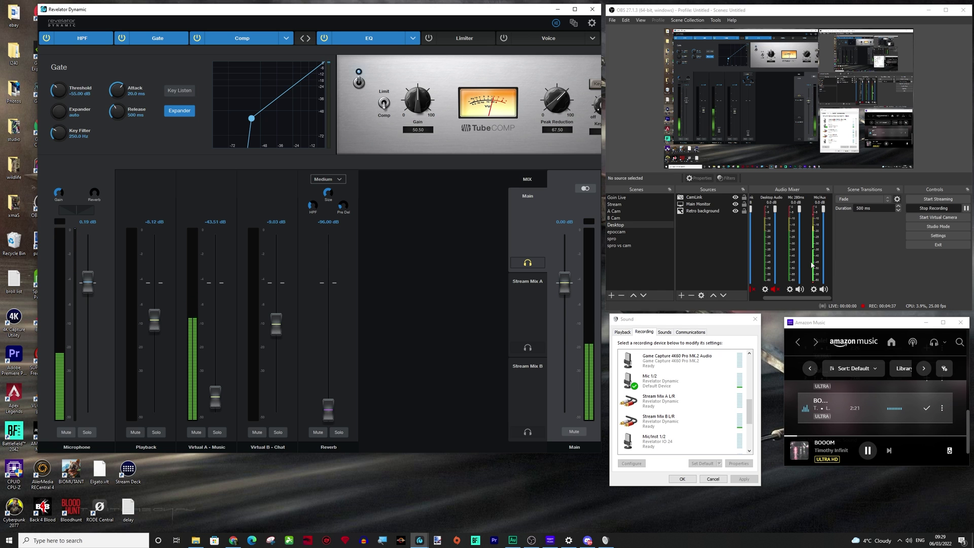
{"action": "left_click", "coordinate": [866, 450]}
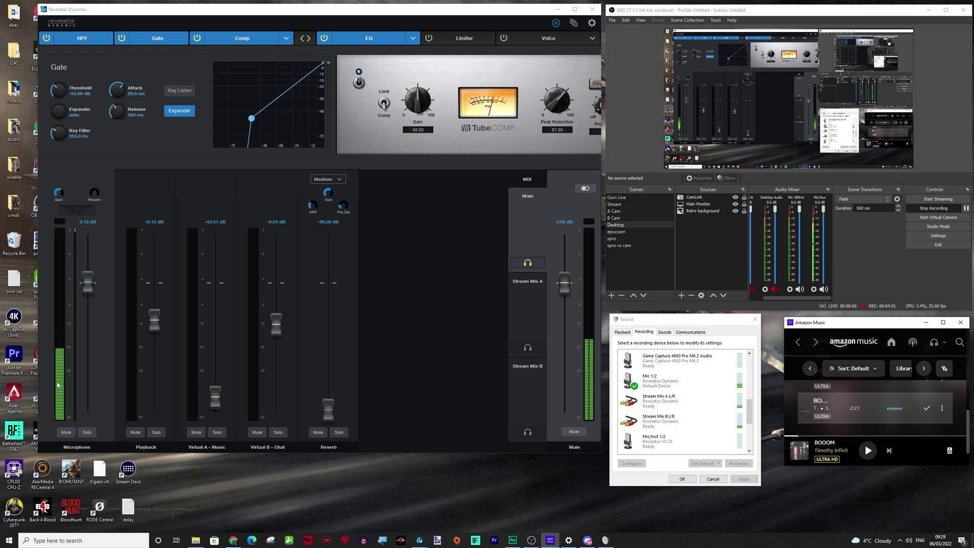
{"action": "mouse_move", "coordinate": [61, 416]}
Reset the Microphone fader to 0.00 dB and switch to the Stream Mix A levels
{"action": "left_click_drag", "start_coordinate": [88, 288], "coordinate": [91, 263]}
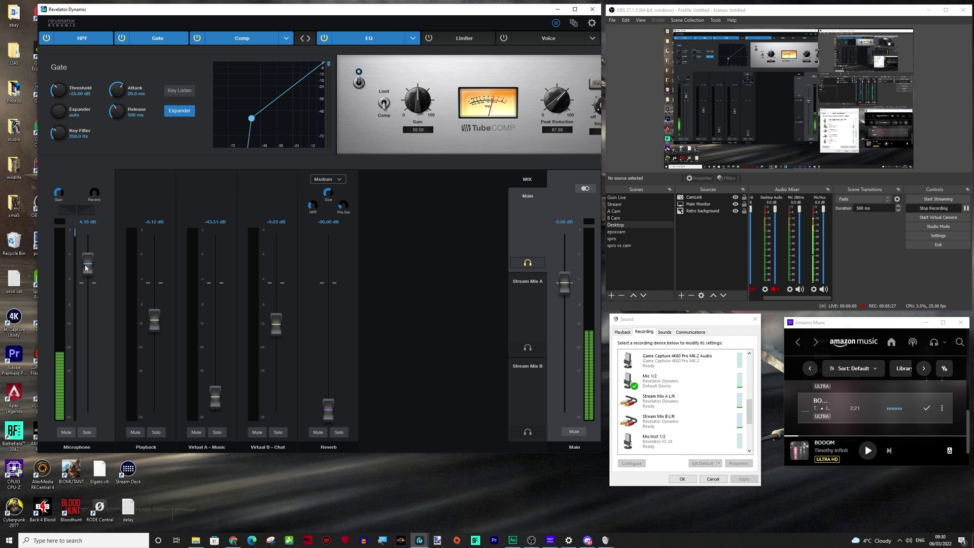
{"action": "double_click", "coordinate": [85, 268]}
{"action": "left_click", "coordinate": [534, 309]}
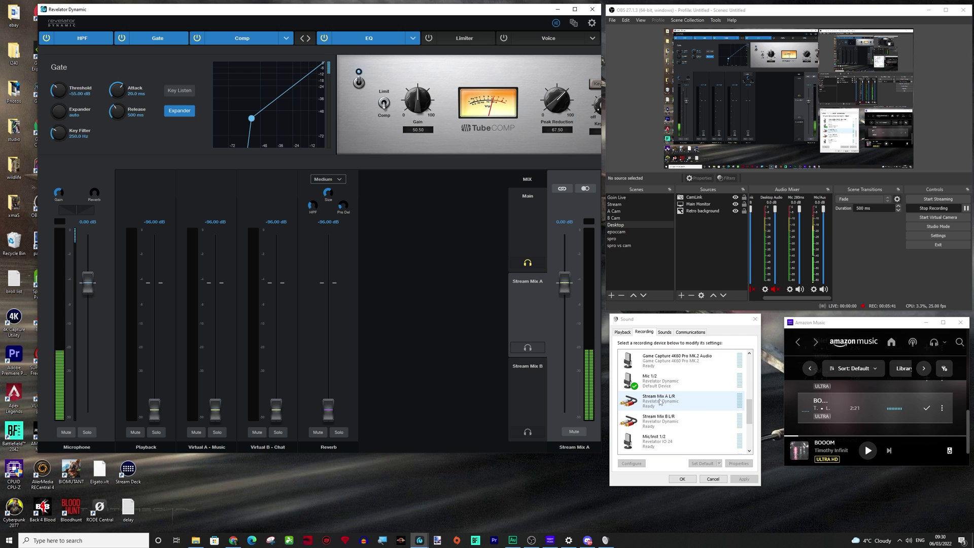
{"action": "left_click", "coordinate": [815, 290]}
{"action": "left_click", "coordinate": [828, 378]}
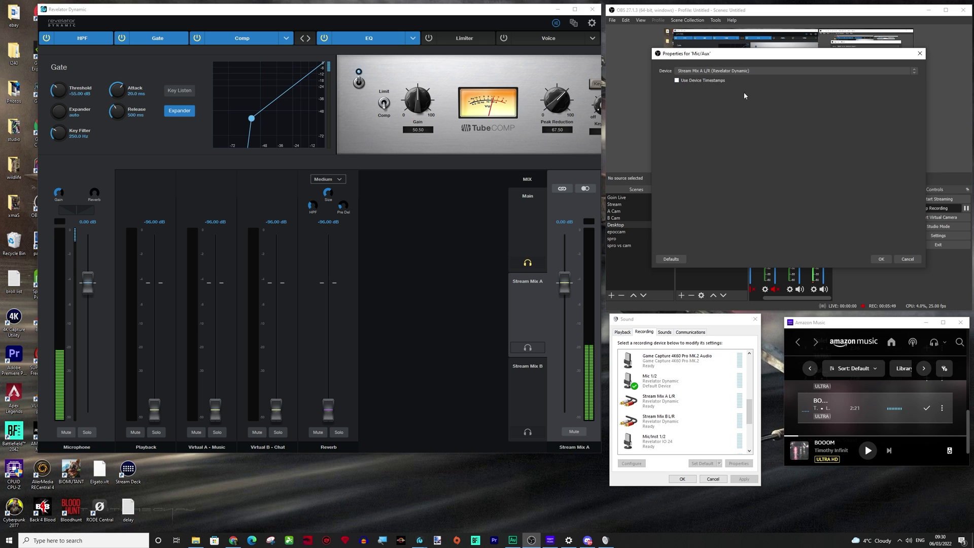
{"action": "left_click", "coordinate": [881, 260]}
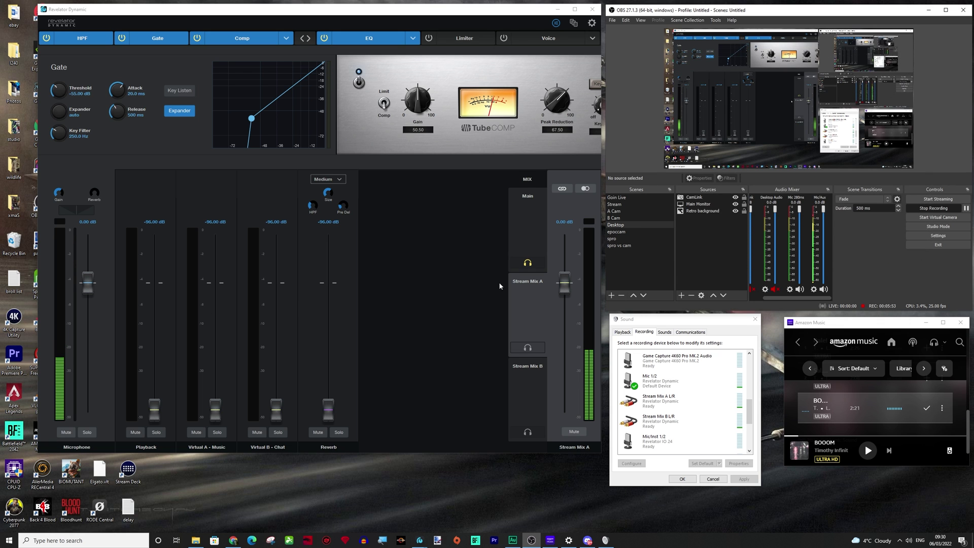
{"action": "left_click", "coordinate": [521, 405]}
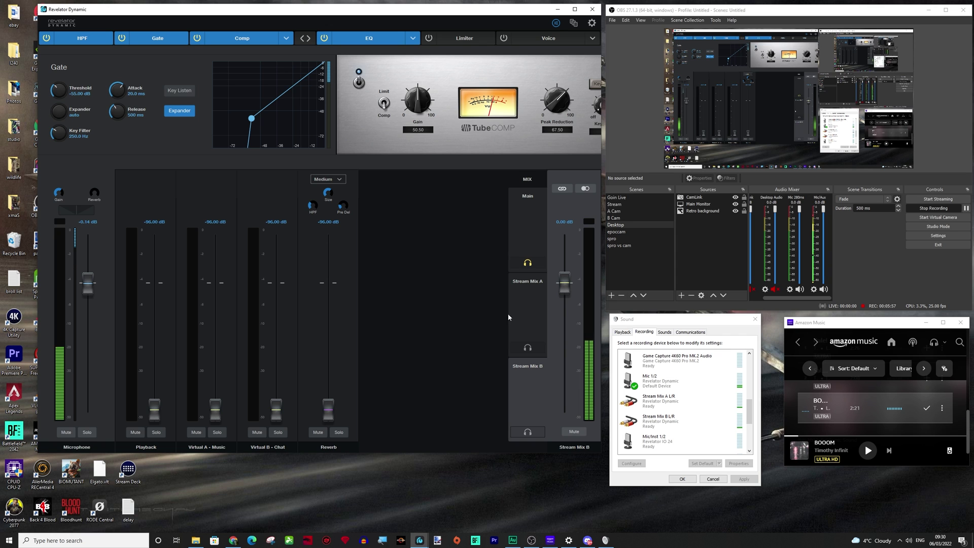
{"action": "left_click", "coordinate": [513, 293]}
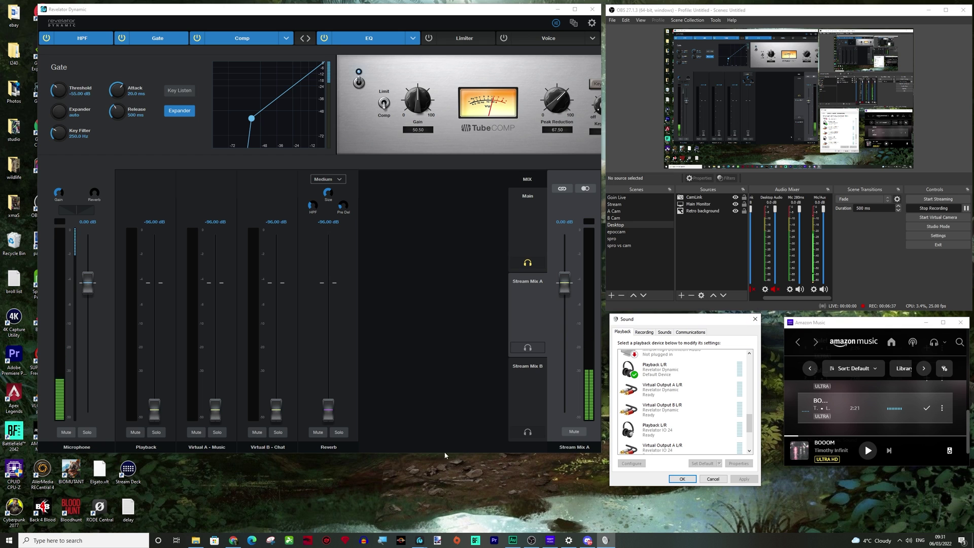
{"action": "left_click", "coordinate": [907, 542]}
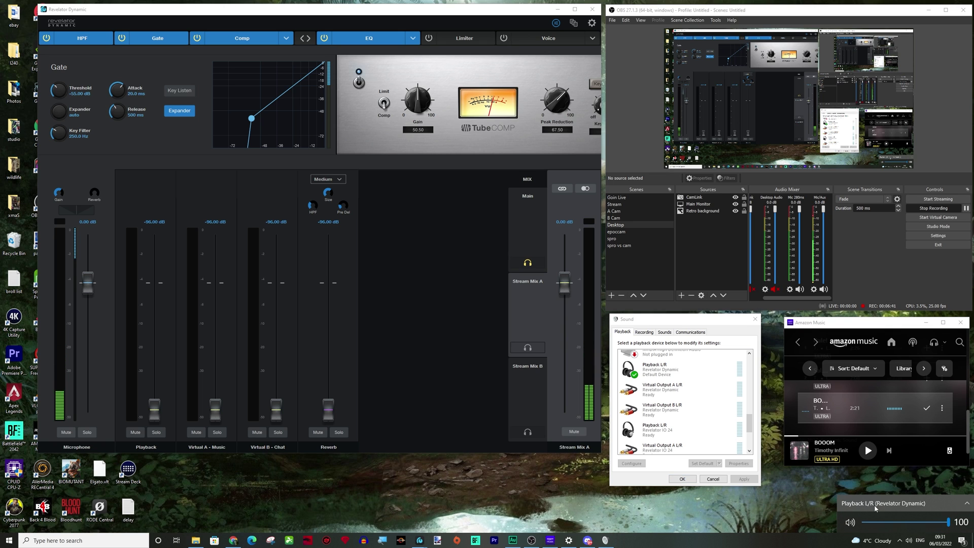
{"action": "left_click", "coordinate": [232, 540]}
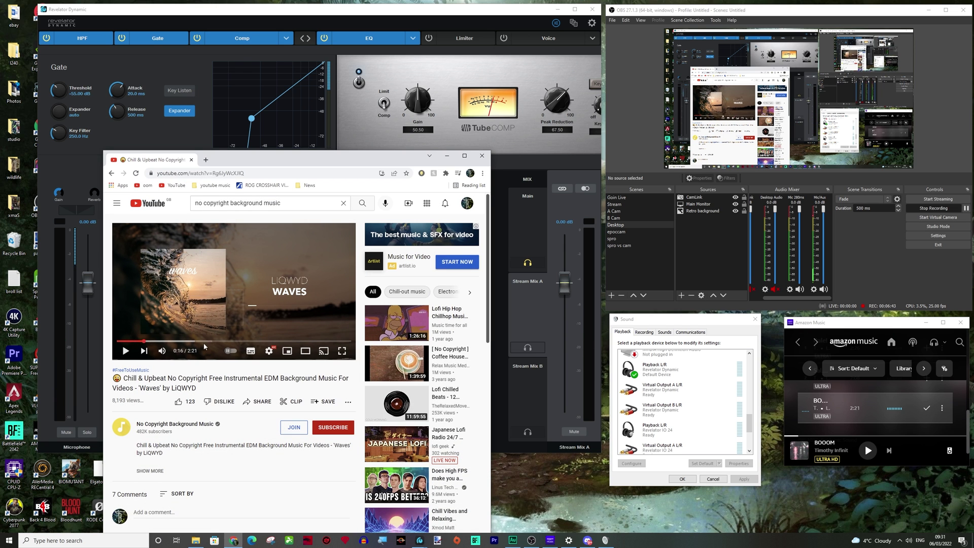
{"action": "left_click", "coordinate": [124, 352]}
{"action": "left_click", "coordinate": [446, 156]}
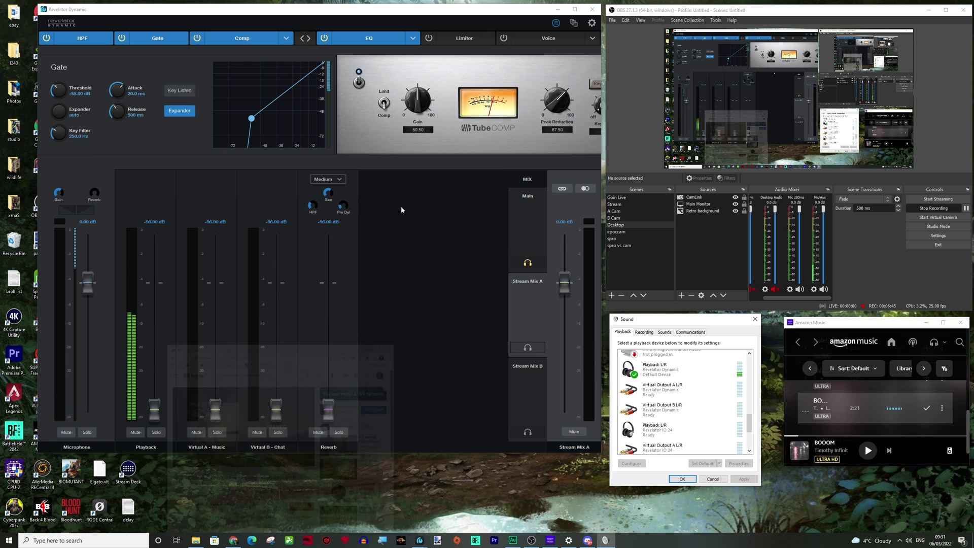
{"action": "left_click_drag", "start_coordinate": [154, 408], "coordinate": [156, 440]}
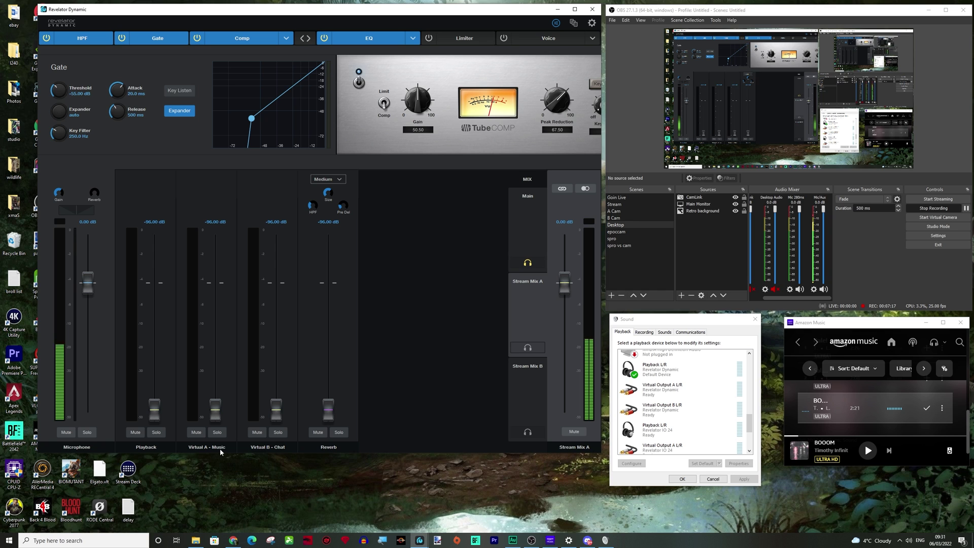
With music playing, raise Virtual A - Music to -15.00 dB in Stream Mix A and monitor that mix in headphones
{"action": "double_click", "coordinate": [224, 445]}
{"action": "key", "text": "Return"}
{"action": "left_click", "coordinate": [867, 450]}
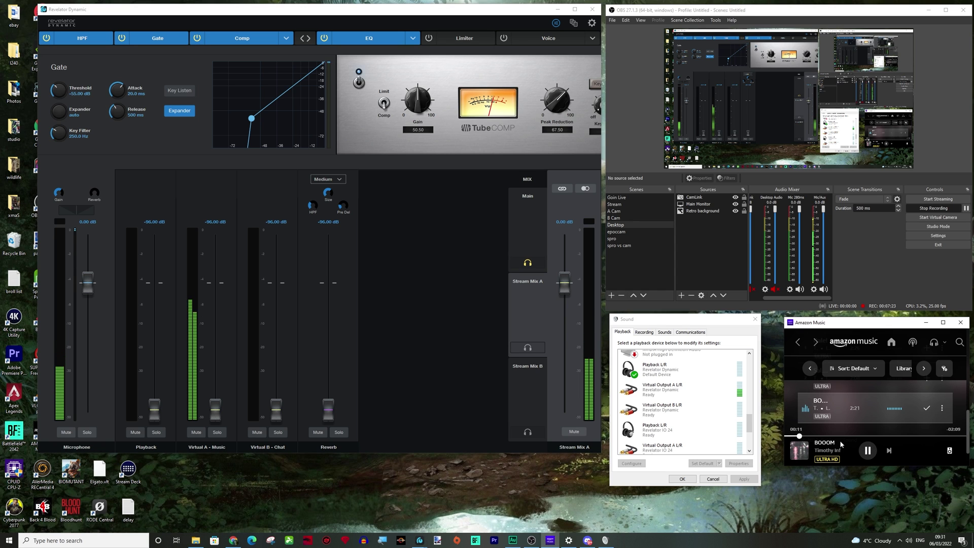
{"action": "left_click_drag", "start_coordinate": [215, 410], "coordinate": [214, 347]}
{"action": "left_click", "coordinate": [527, 347]}
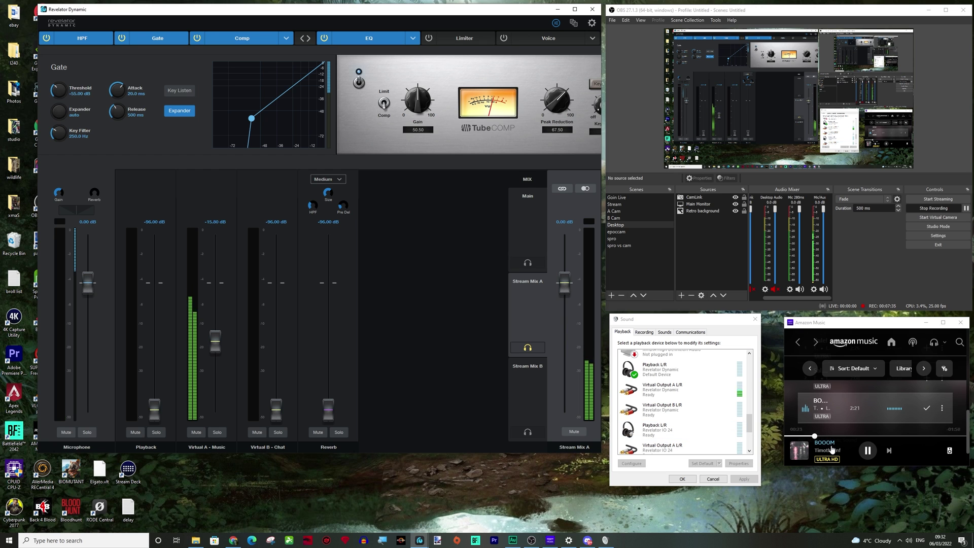
{"action": "left_click", "coordinate": [868, 450]}
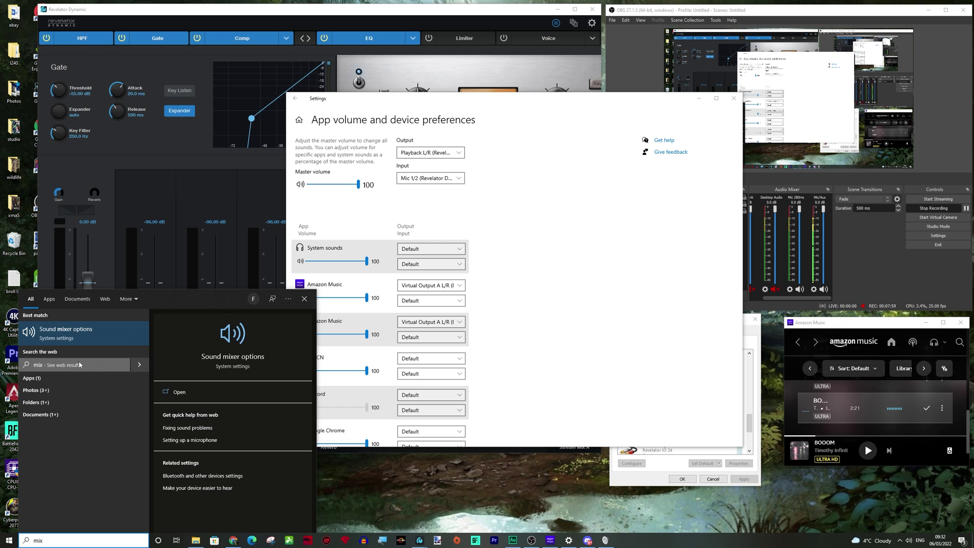
{"action": "left_click", "coordinate": [558, 315]}
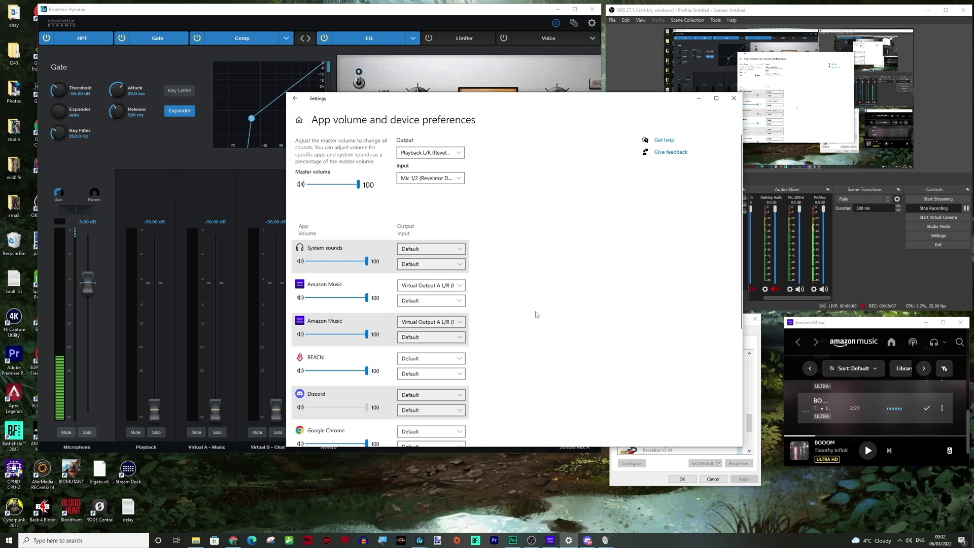
{"action": "left_click", "coordinate": [698, 99]}
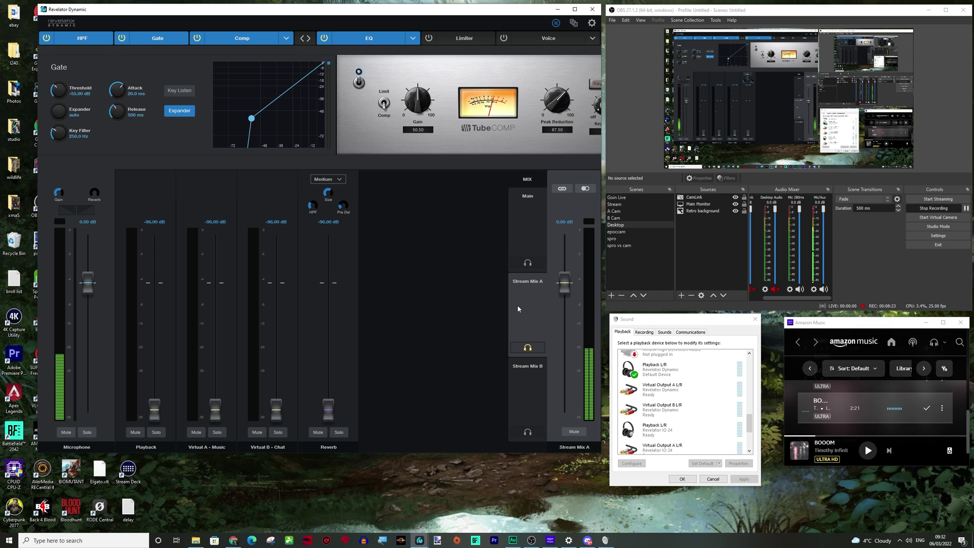
{"action": "left_click", "coordinate": [569, 539]}
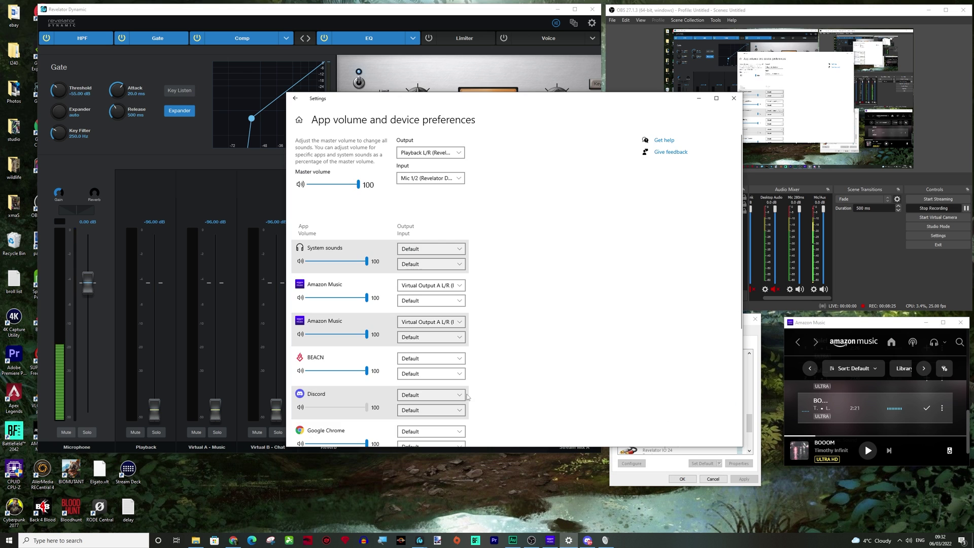
{"action": "scroll", "coordinate": [467, 397], "scroll_direction": "down", "scroll_amount": 5}
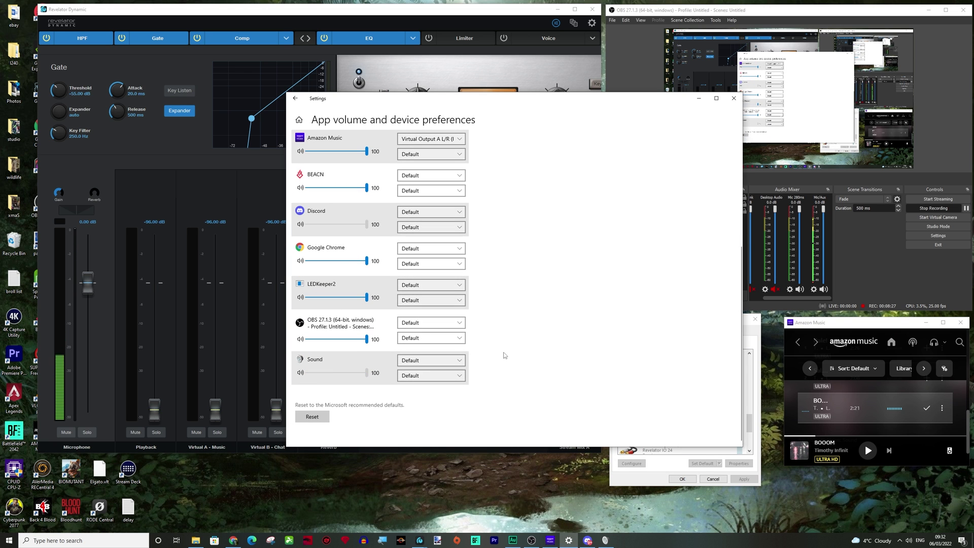
{"action": "left_click", "coordinate": [698, 98]}
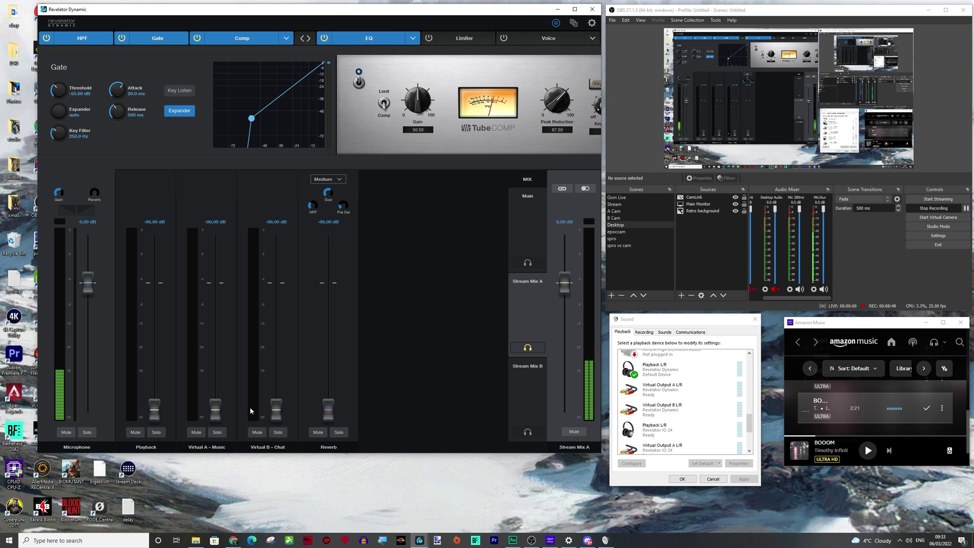
In Stream Mix B, leave Virtual B - Chat at -96 dB, then bring up Discord's voice settings
{"action": "left_click", "coordinate": [531, 388]}
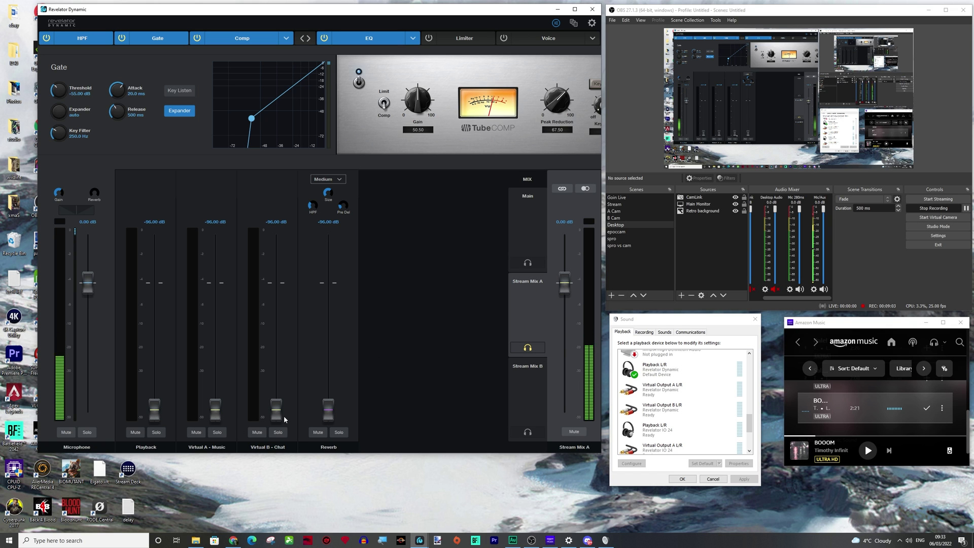
{"action": "left_click_drag", "start_coordinate": [278, 405], "coordinate": [270, 311]}
{"action": "left_click_drag", "start_coordinate": [267, 307], "coordinate": [268, 430]}
{"action": "left_click", "coordinate": [519, 372]}
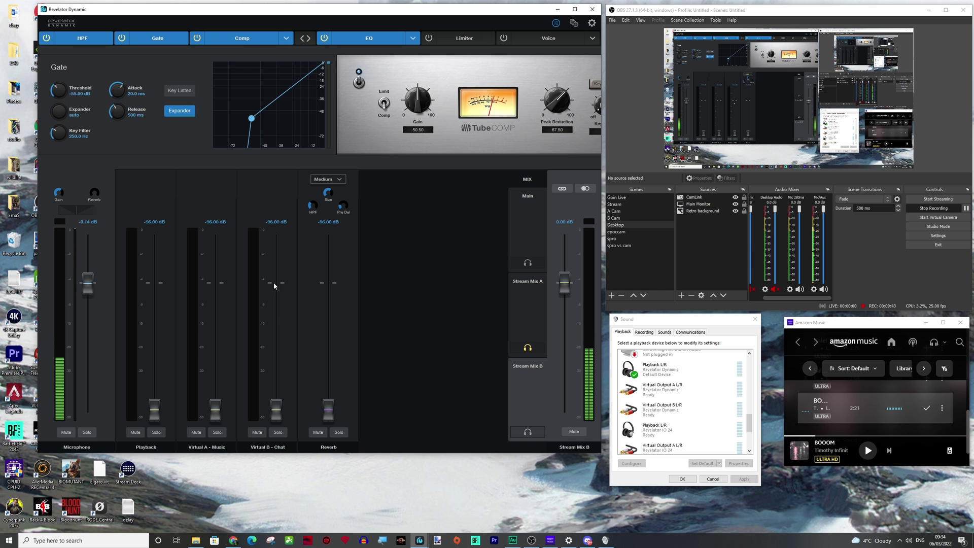
{"action": "left_click", "coordinate": [587, 540]}
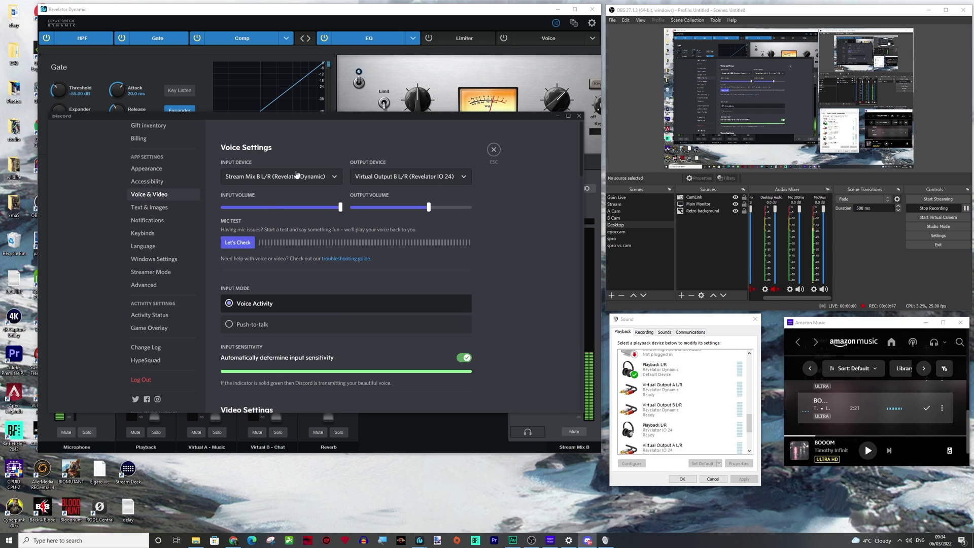
Check the Windows recording devices, hide Discord, and return to editing Stream Mix A
{"action": "left_click", "coordinate": [644, 332]}
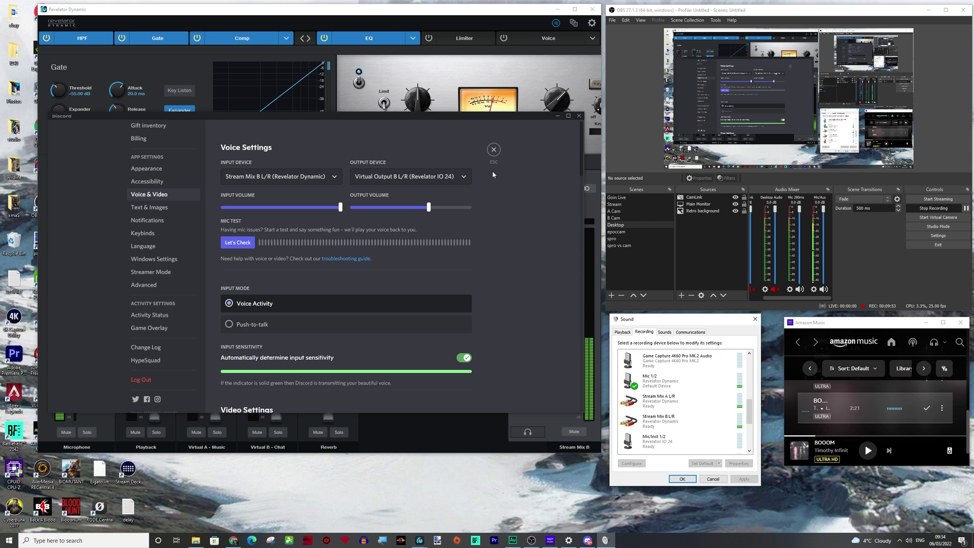
{"action": "left_click", "coordinate": [559, 117]}
{"action": "left_click", "coordinate": [539, 293]}
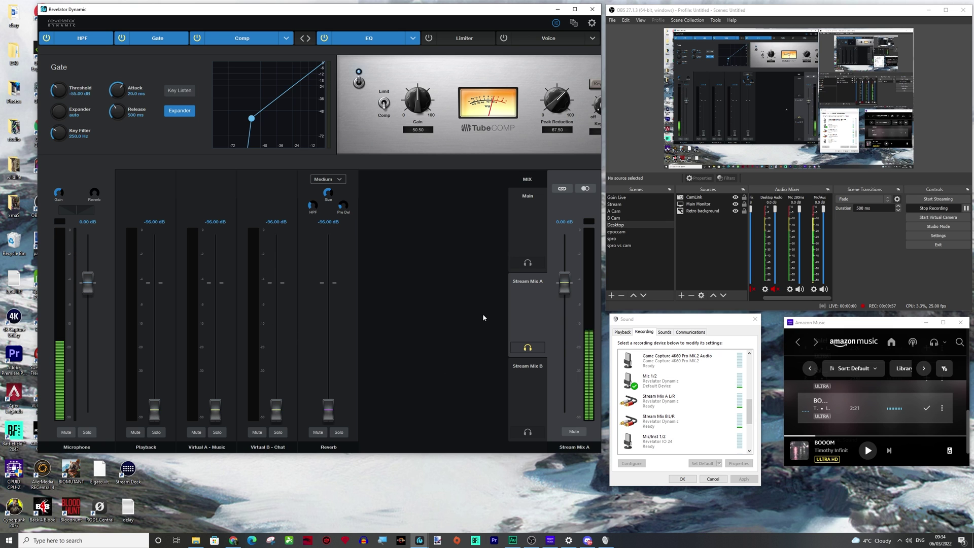
Raise Chat to about -12 dB in Stream Mix A, then bring Main's Playback and Chat near 0 dB and raise Music
{"action": "left_click_drag", "start_coordinate": [278, 416], "coordinate": [276, 339]}
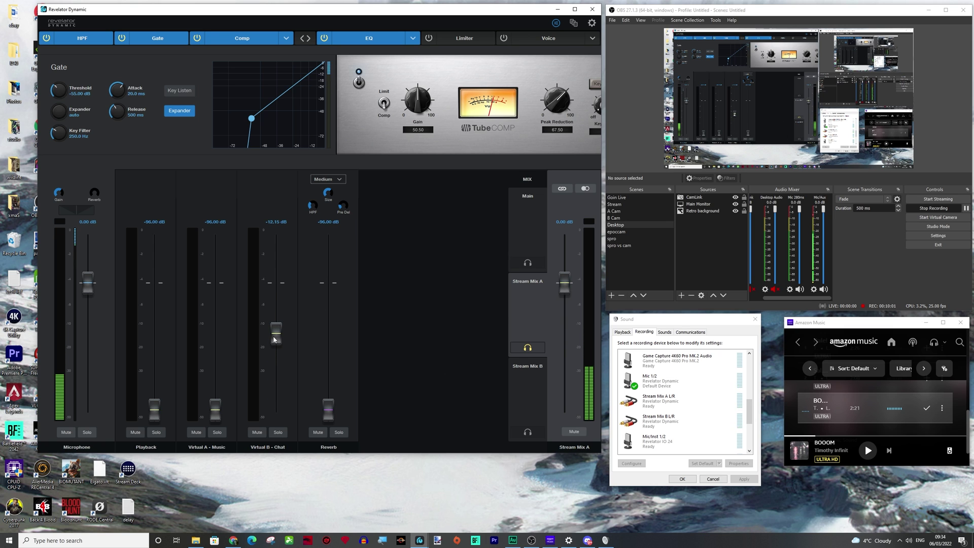
{"action": "left_click", "coordinate": [526, 236]}
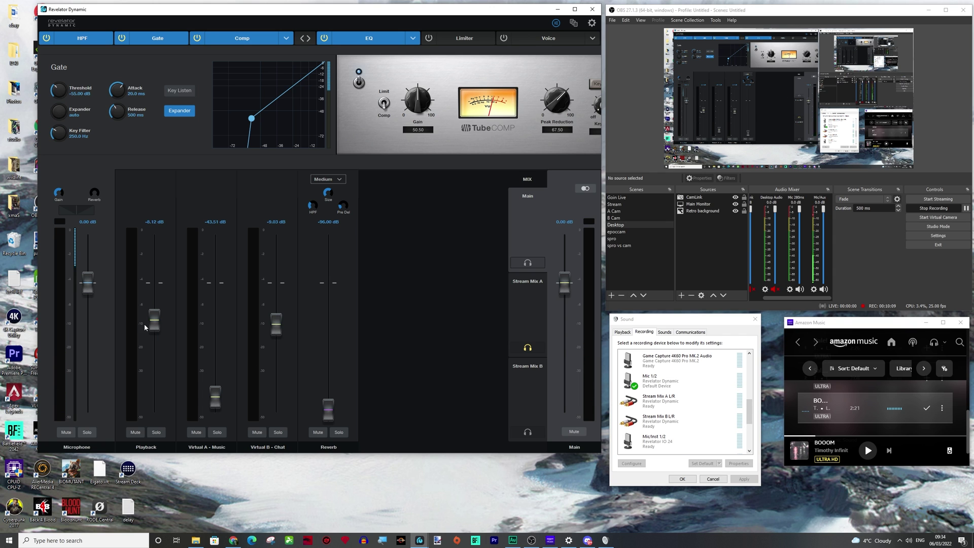
{"action": "left_click_drag", "start_coordinate": [154, 321], "coordinate": [155, 288]}
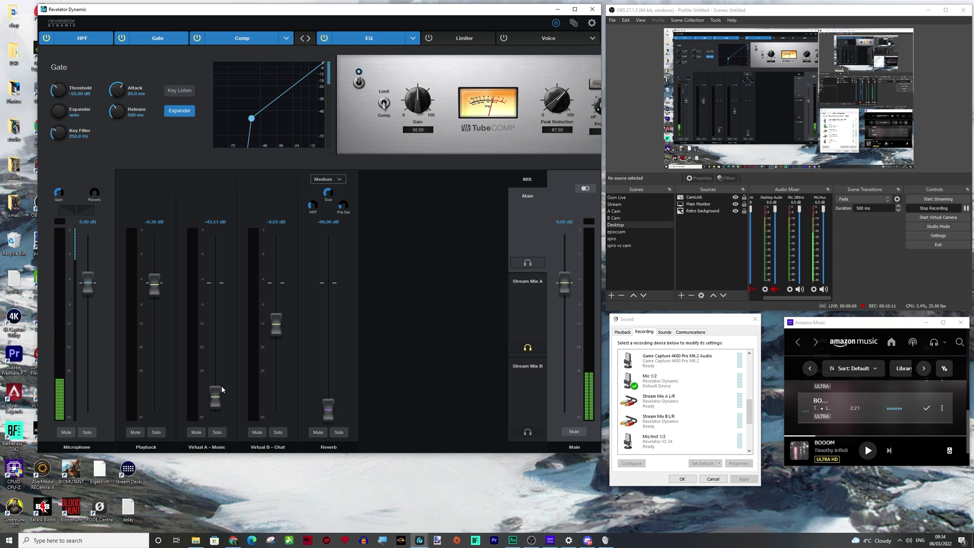
{"action": "mouse_move", "coordinate": [215, 395]}
{"action": "left_mouse_down"}
{"action": "mouse_move", "coordinate": [215, 355]}
{"action": "mouse_move", "coordinate": [218, 376]}
{"action": "left_mouse_up"}
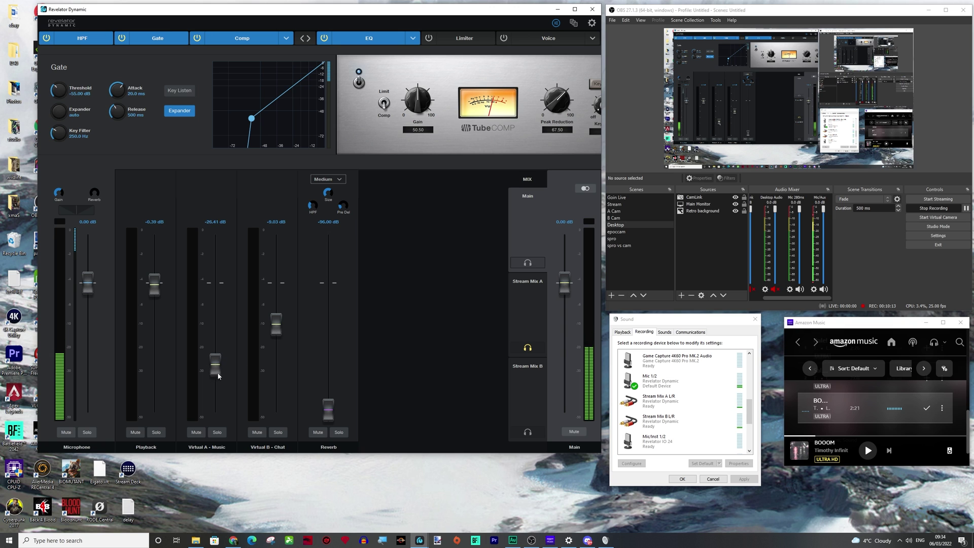
{"action": "left_click_drag", "start_coordinate": [276, 324], "coordinate": [276, 282]}
Set Stream Mix A to Playback -18.85 dB, Music -17.72 dB and Chat -0.56 dB
{"action": "left_click", "coordinate": [511, 323]}
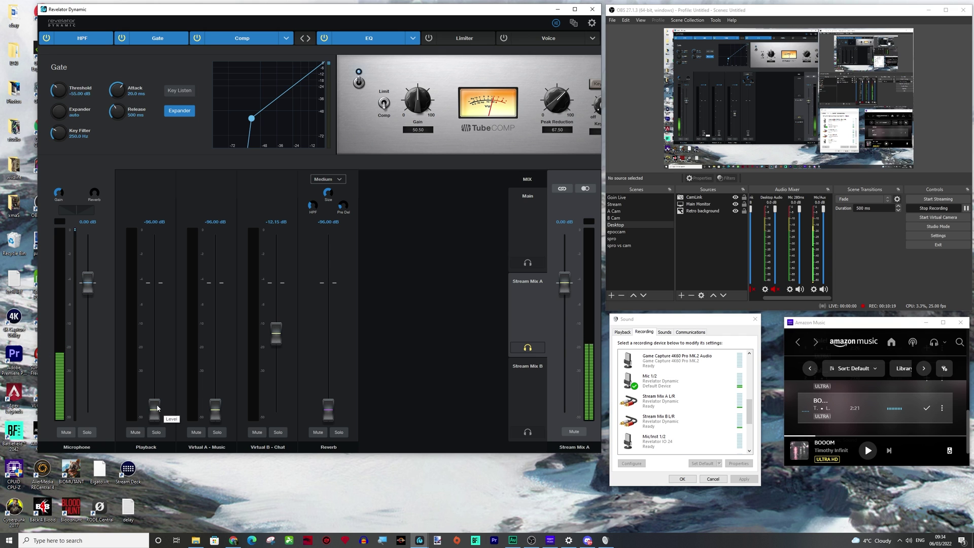
{"action": "left_click_drag", "start_coordinate": [157, 407], "coordinate": [152, 345]}
{"action": "left_click_drag", "start_coordinate": [215, 408], "coordinate": [227, 349]}
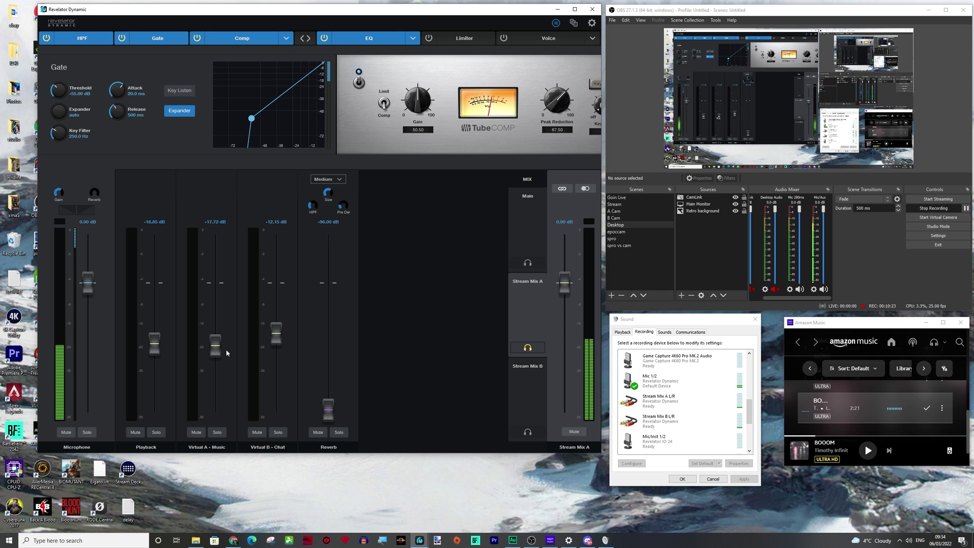
{"action": "left_click_drag", "start_coordinate": [278, 333], "coordinate": [276, 284]}
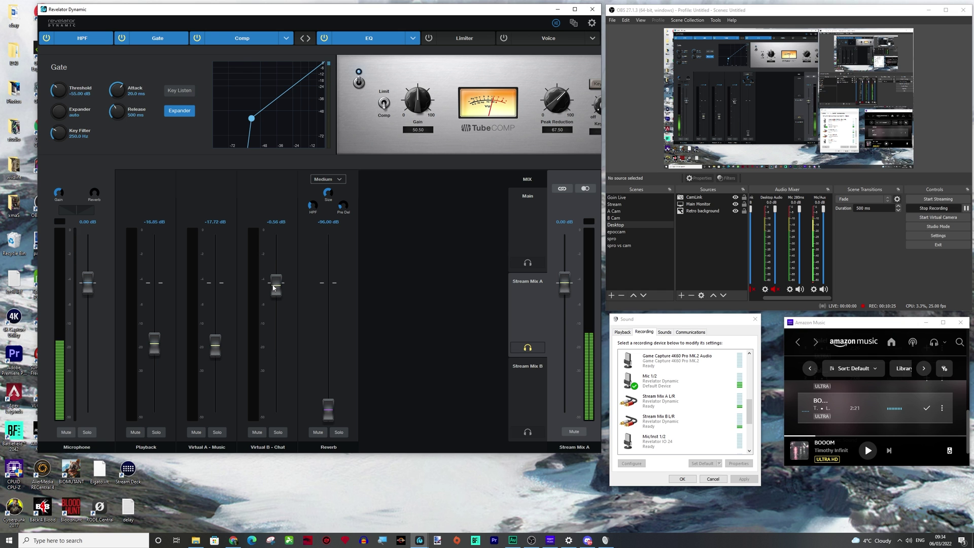
Monitor the Main mix in headphones, keeping Main's Microphone at about 0 dB, then return to Stream Mix A
{"action": "left_click", "coordinate": [527, 198]}
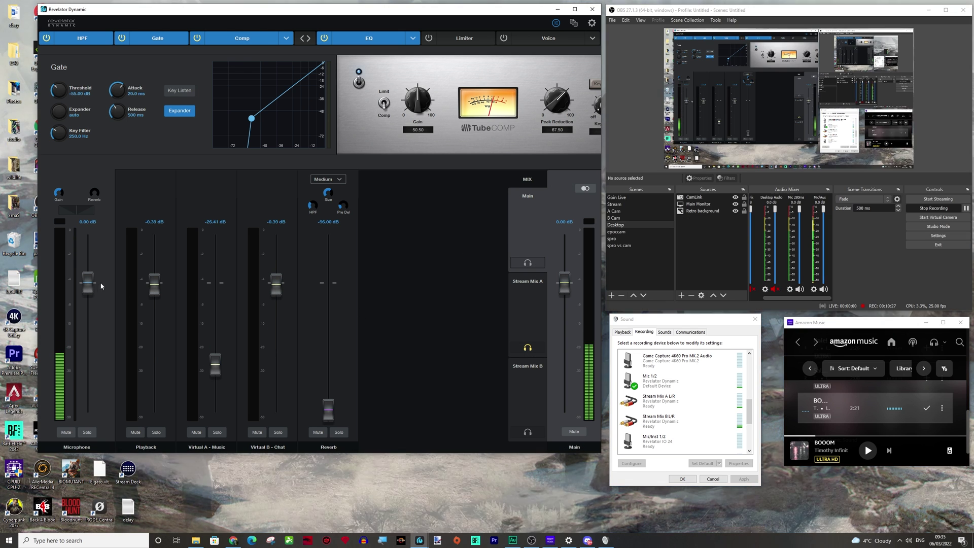
{"action": "left_click_drag", "start_coordinate": [87, 313], "coordinate": [89, 431]}
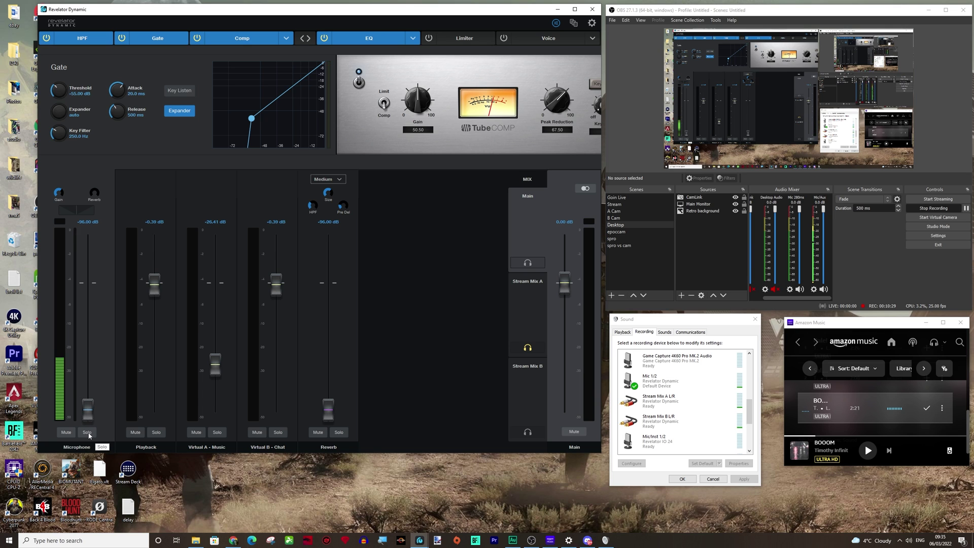
{"action": "left_click", "coordinate": [518, 264]}
{"action": "left_click_drag", "start_coordinate": [88, 407], "coordinate": [102, 283]}
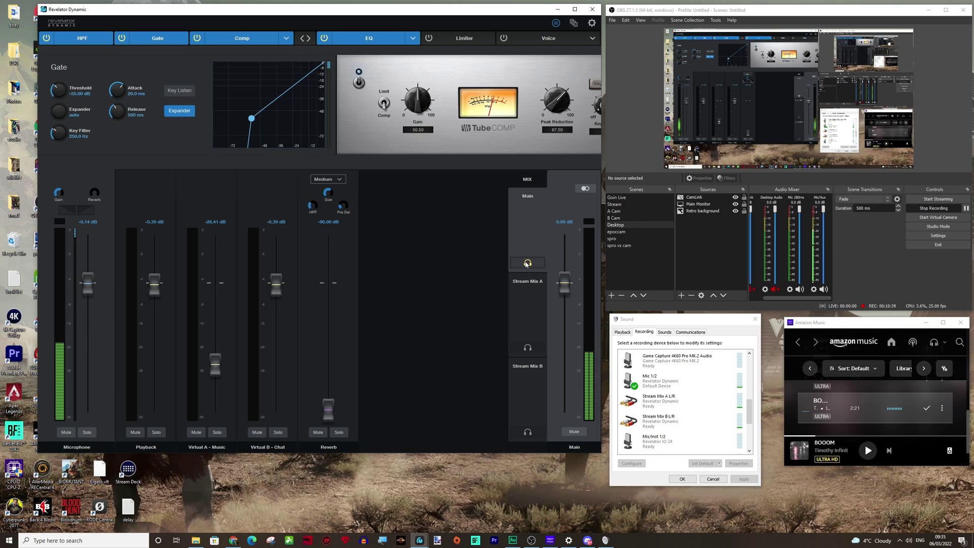
{"action": "left_click", "coordinate": [526, 320]}
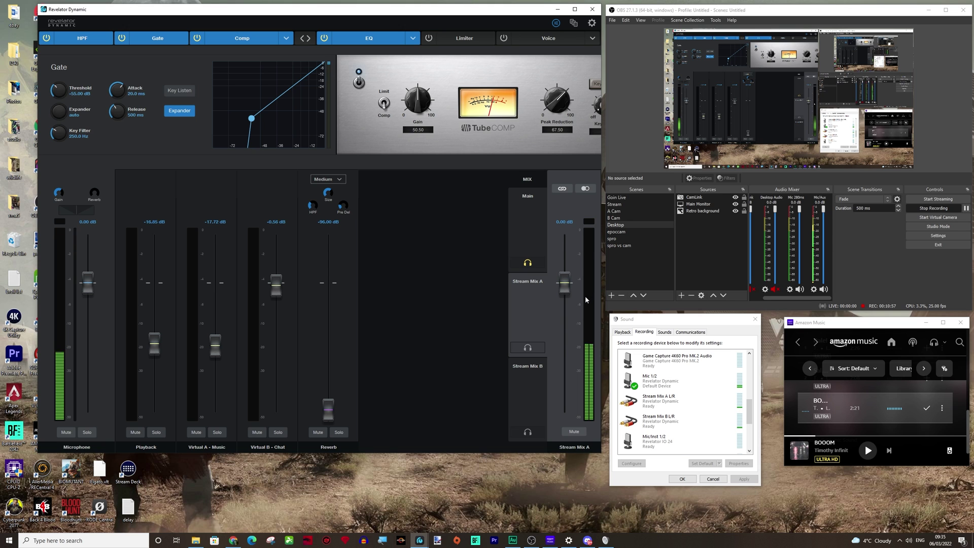
Scroll the effects strip to show the EQ, Limiter and Delay processing
{"action": "left_click", "coordinate": [449, 42]}
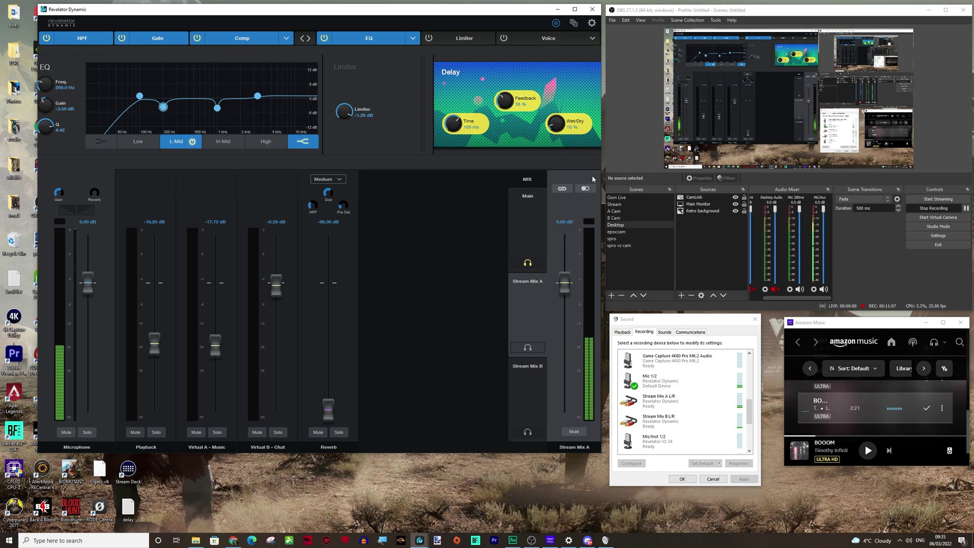
{"action": "left_click", "coordinate": [556, 24]}
{"action": "left_click", "coordinate": [556, 24]}
Compare Main and Stream Mix A levels and confirm the system playback volume is 100
{"action": "left_click", "coordinate": [526, 209]}
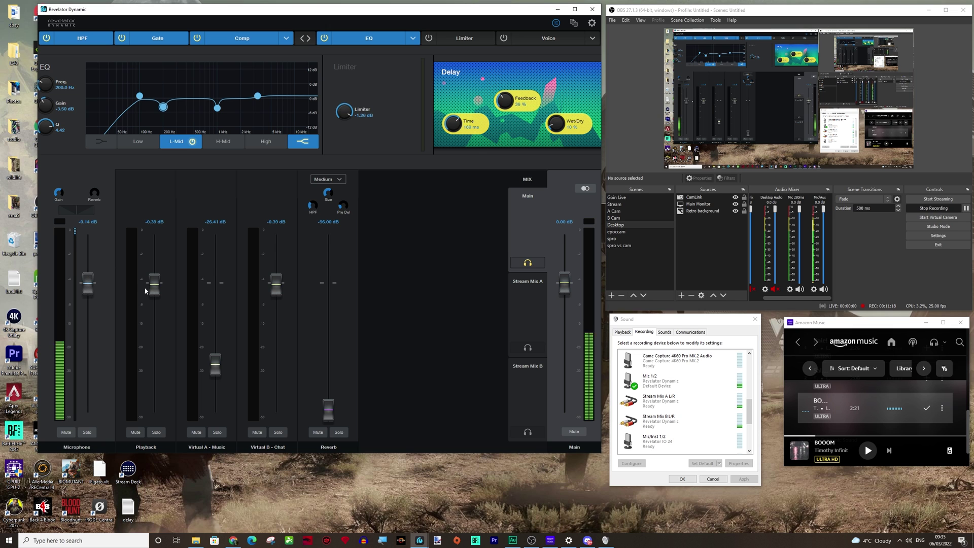
{"action": "left_click", "coordinate": [545, 308]}
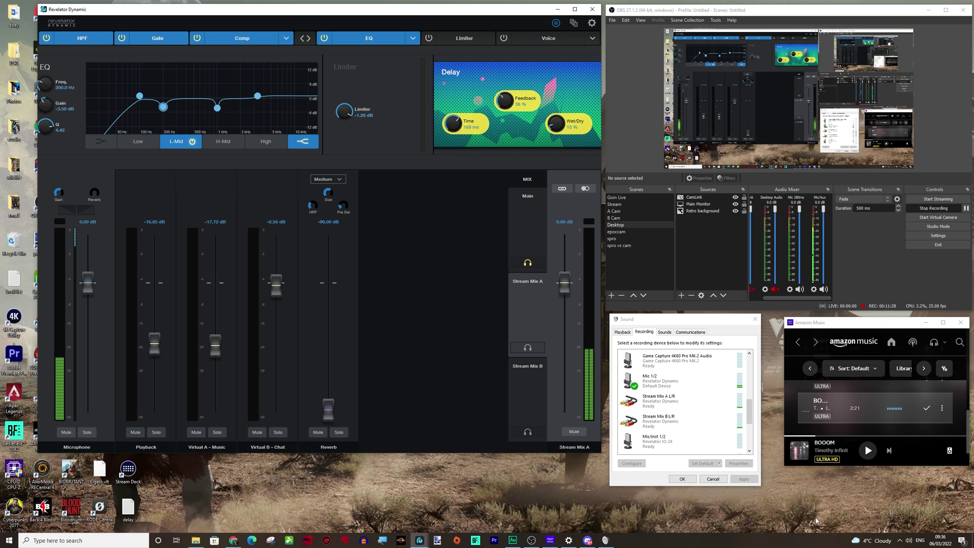
{"action": "left_click", "coordinate": [908, 540]}
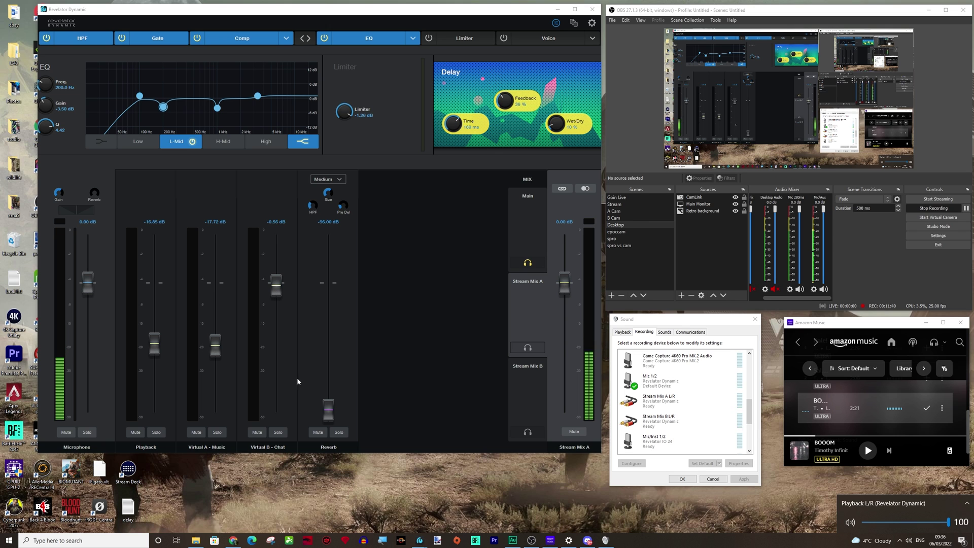
Confirm OBS's Mic/Aux source uses Stream Mix A L/R, then switch the mixer to Stream Mix B
{"action": "left_click", "coordinate": [814, 289]}
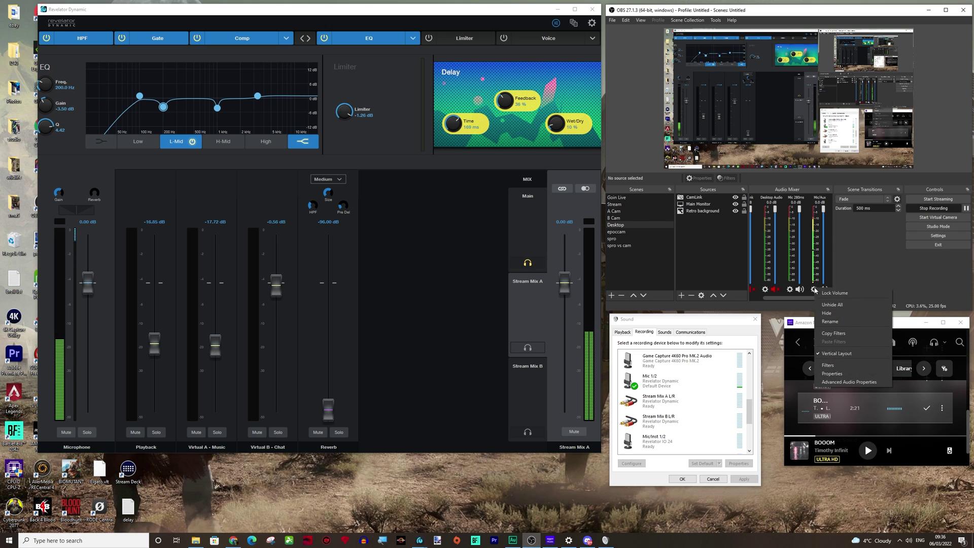
{"action": "left_click", "coordinate": [830, 375]}
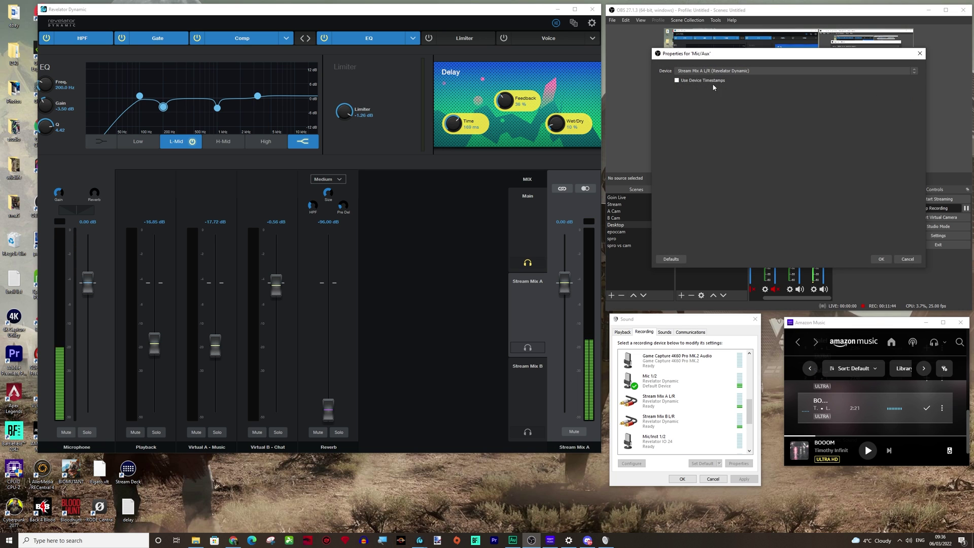
{"action": "left_click", "coordinate": [881, 258]}
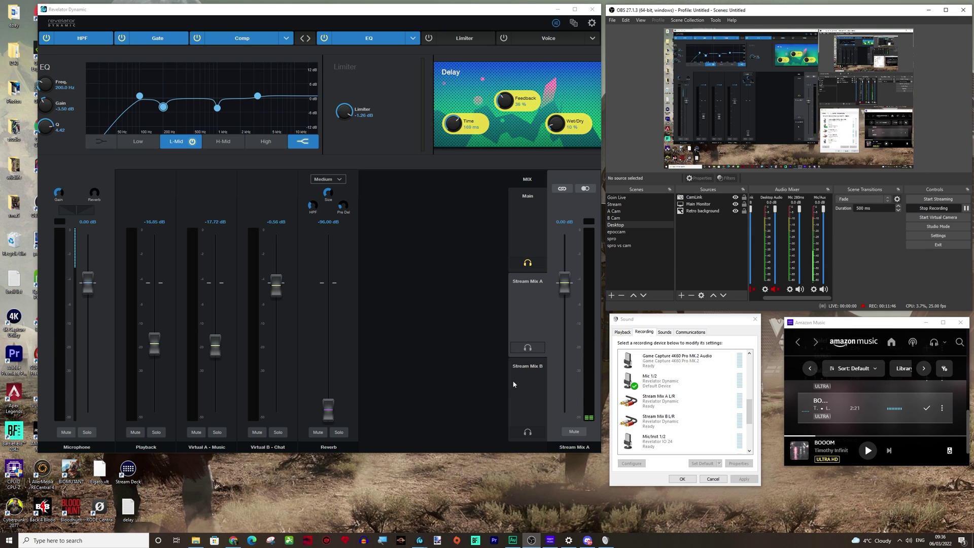
{"action": "left_click", "coordinate": [519, 389]}
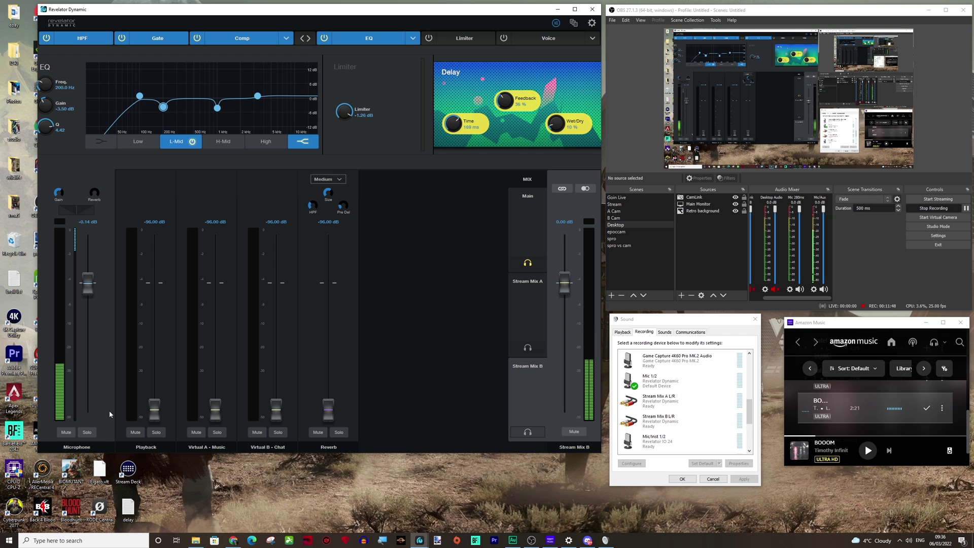